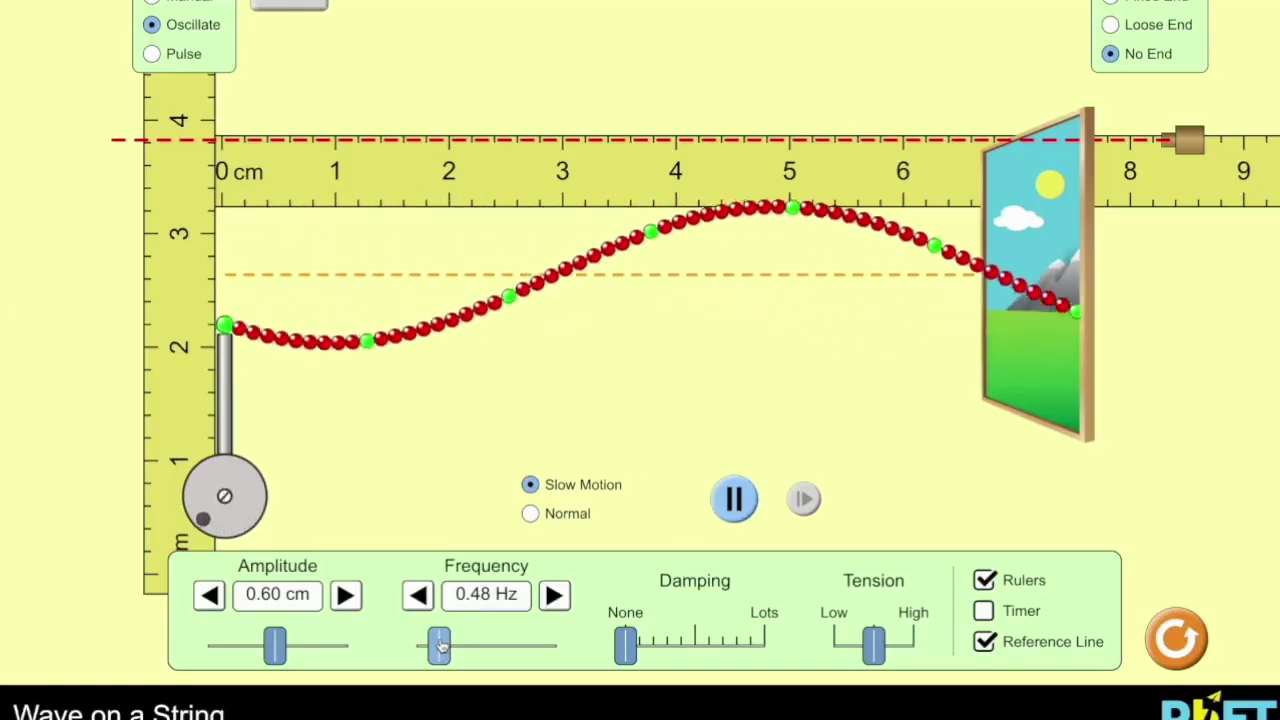
Step: Raise the string wave's frequency in stages to 1.21 Hz, 1.76 Hz, 2.36 Hz and higher
{"action": "left_click_drag", "start_coordinate": [441, 646], "coordinate": [474, 647]}
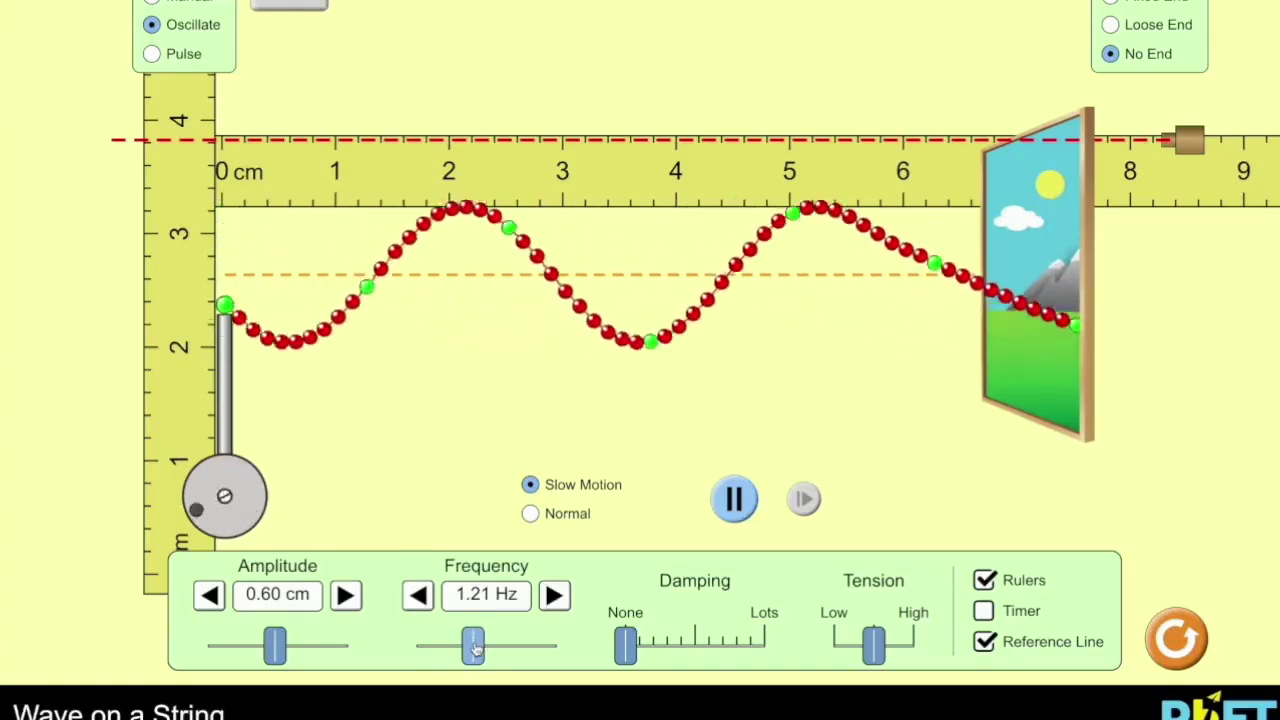
{"action": "left_click_drag", "start_coordinate": [474, 648], "coordinate": [499, 648]}
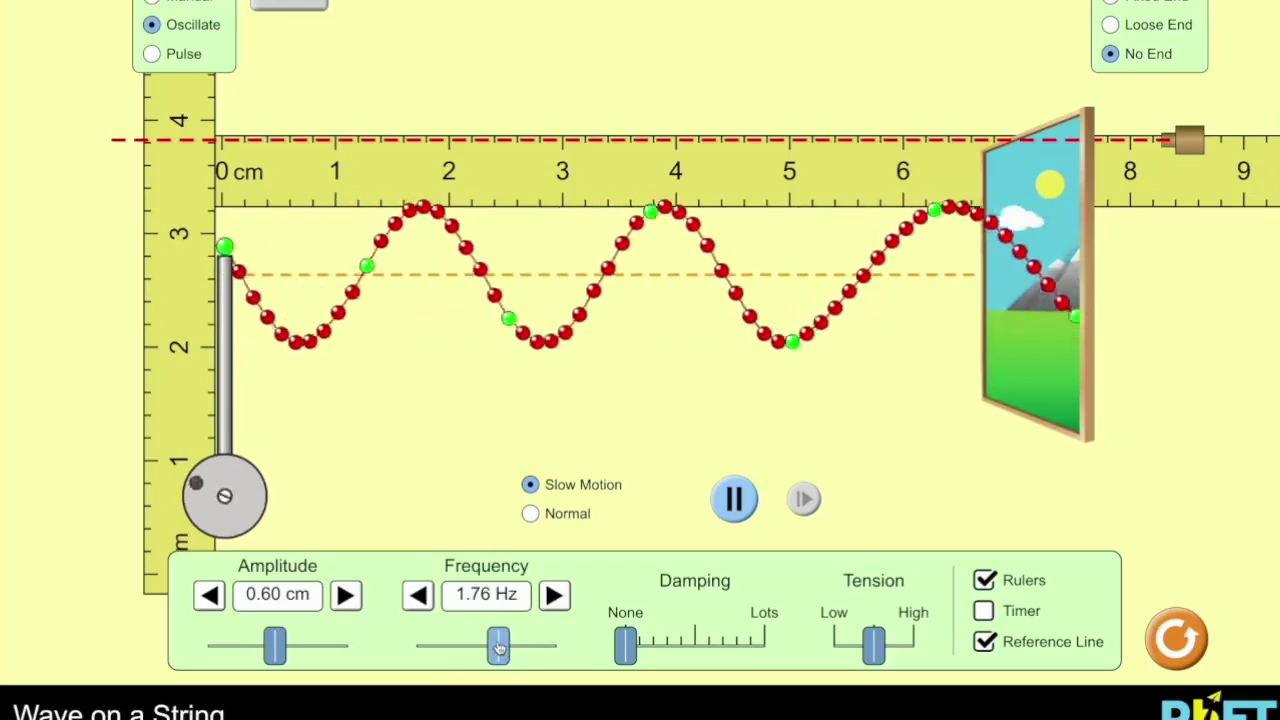
{"action": "left_click_drag", "start_coordinate": [499, 648], "coordinate": [527, 647]}
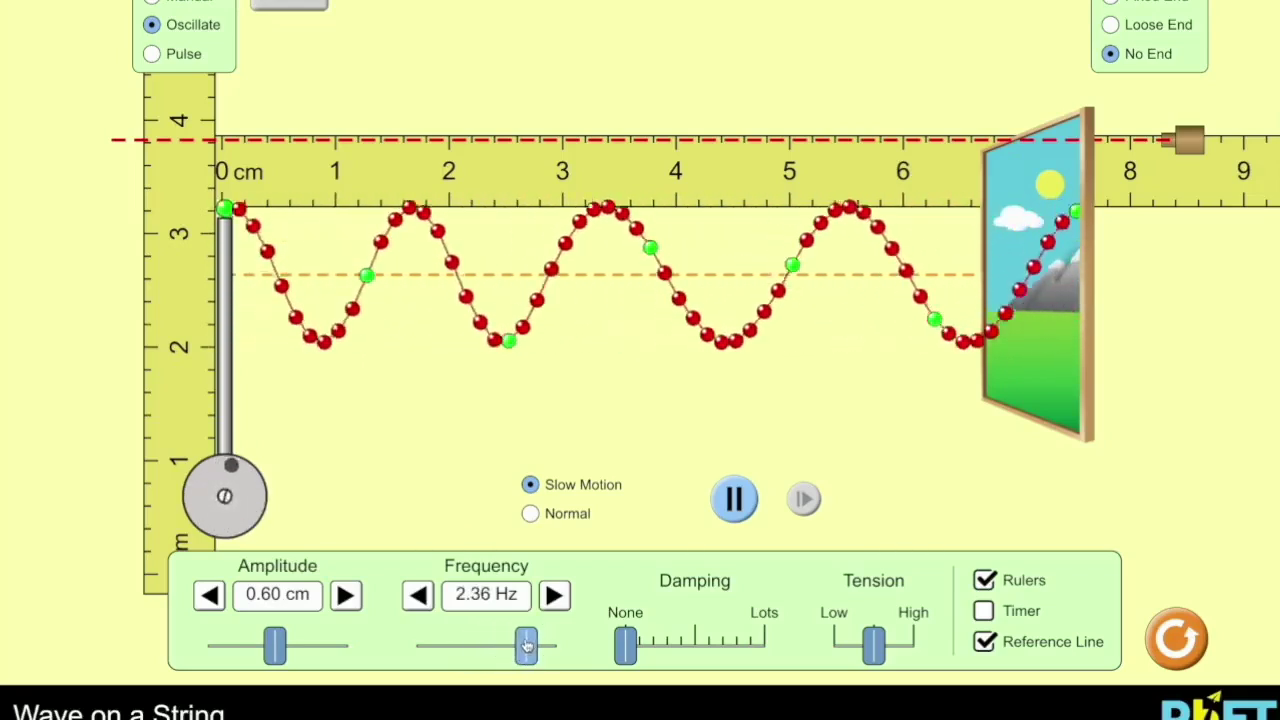
{"action": "left_click_drag", "start_coordinate": [527, 647], "coordinate": [550, 647]}
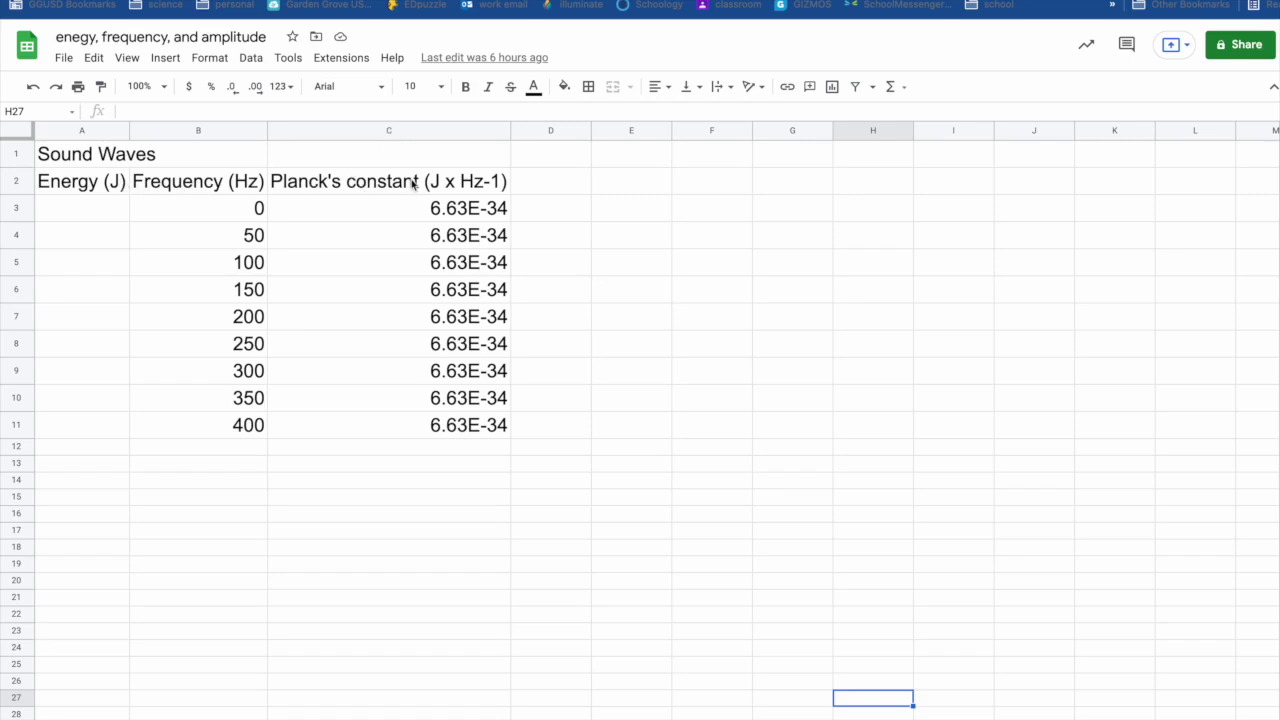
Step: In the Sound Waves spreadsheet, calculate the first energy value in A3 with the formula =b3*c3
{"action": "left_click", "coordinate": [99, 210]}
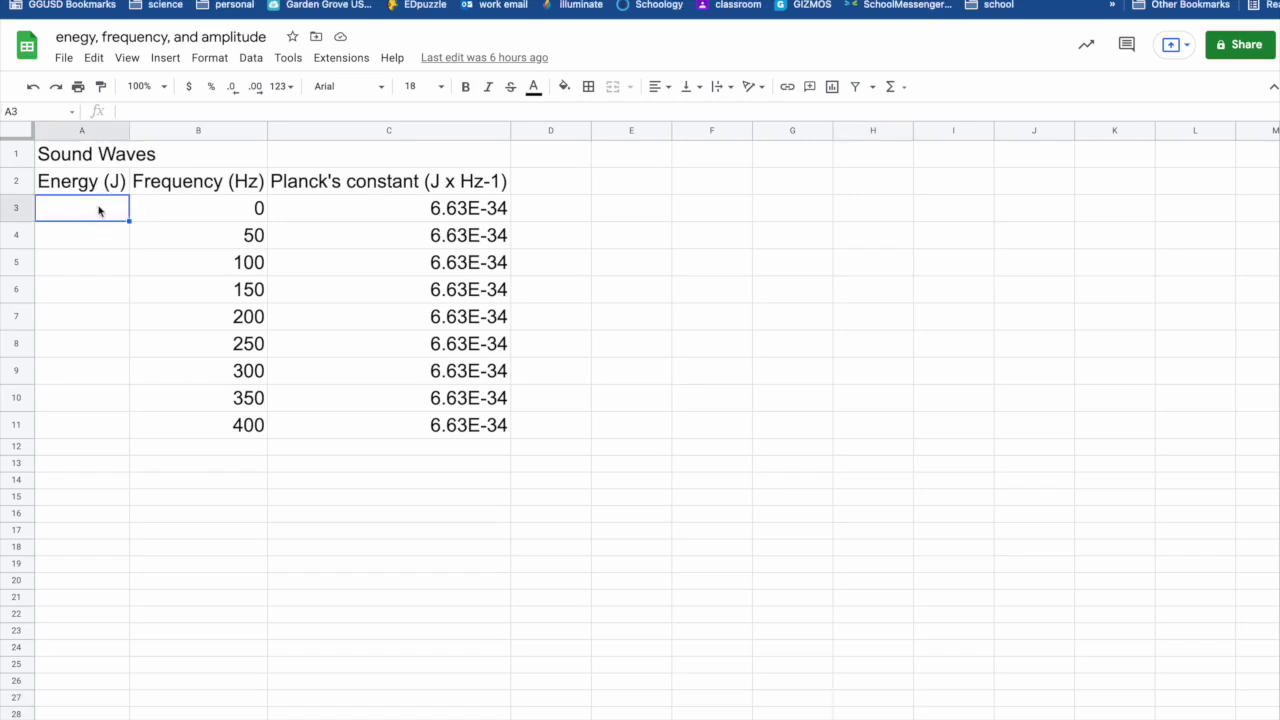
{"action": "type", "text": "="}
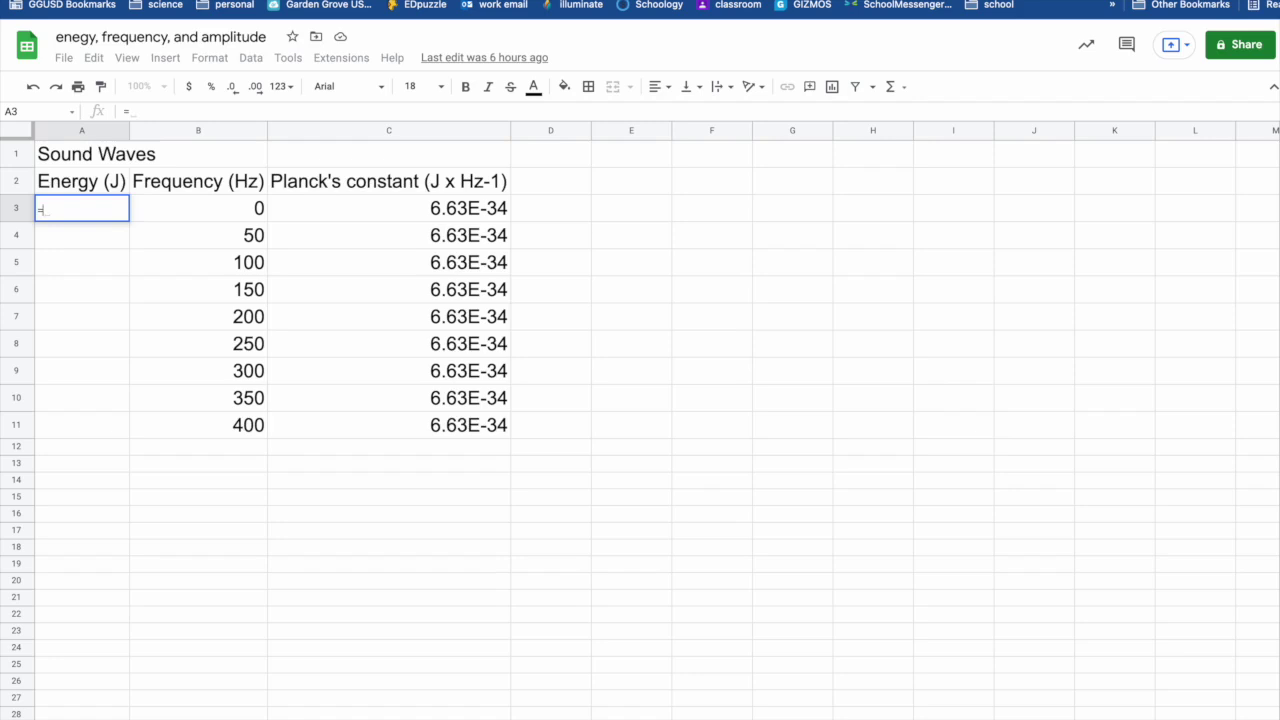
{"action": "type", "text": "b3"}
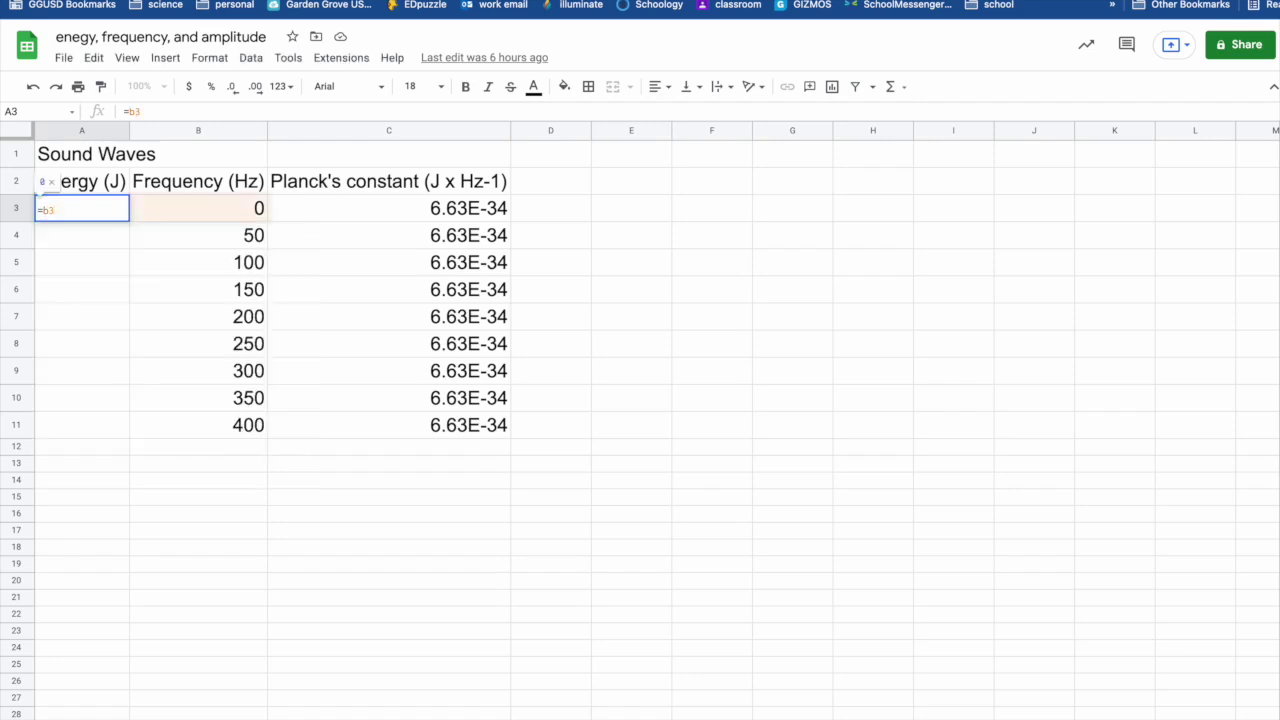
{"action": "type", "text": "*"}
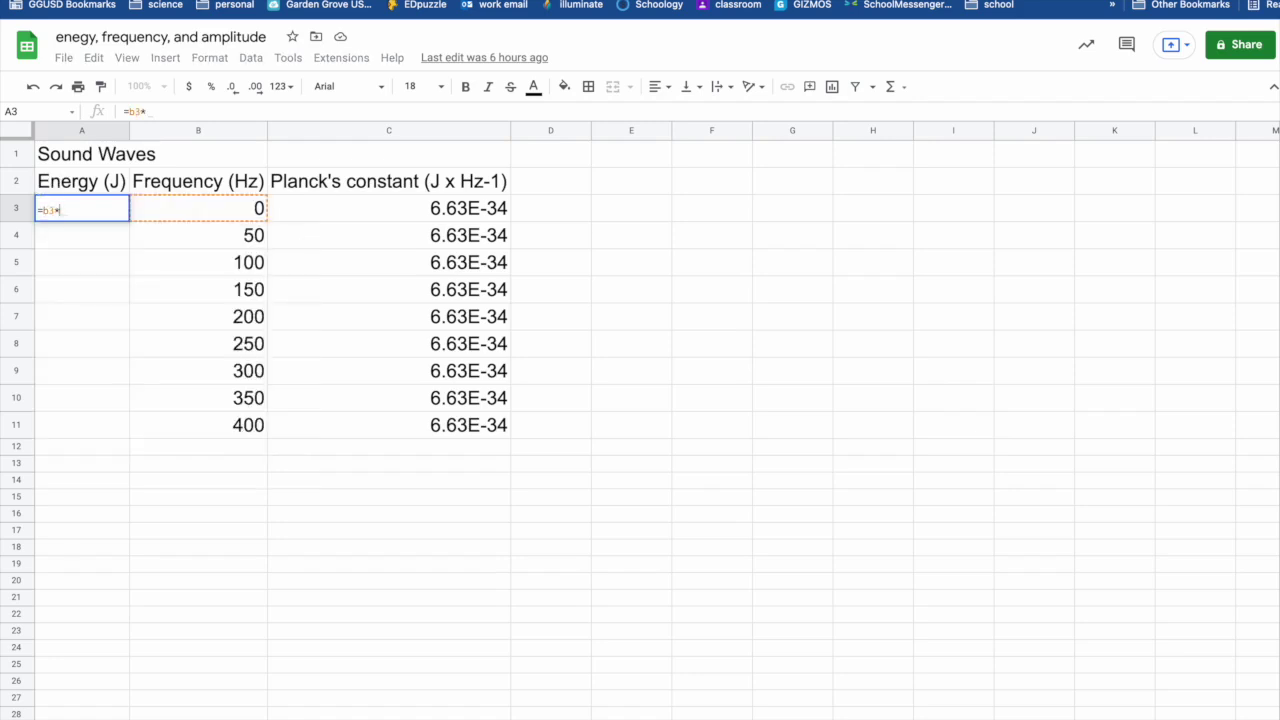
{"action": "type", "text": "c3"}
{"action": "key", "text": "Return"}
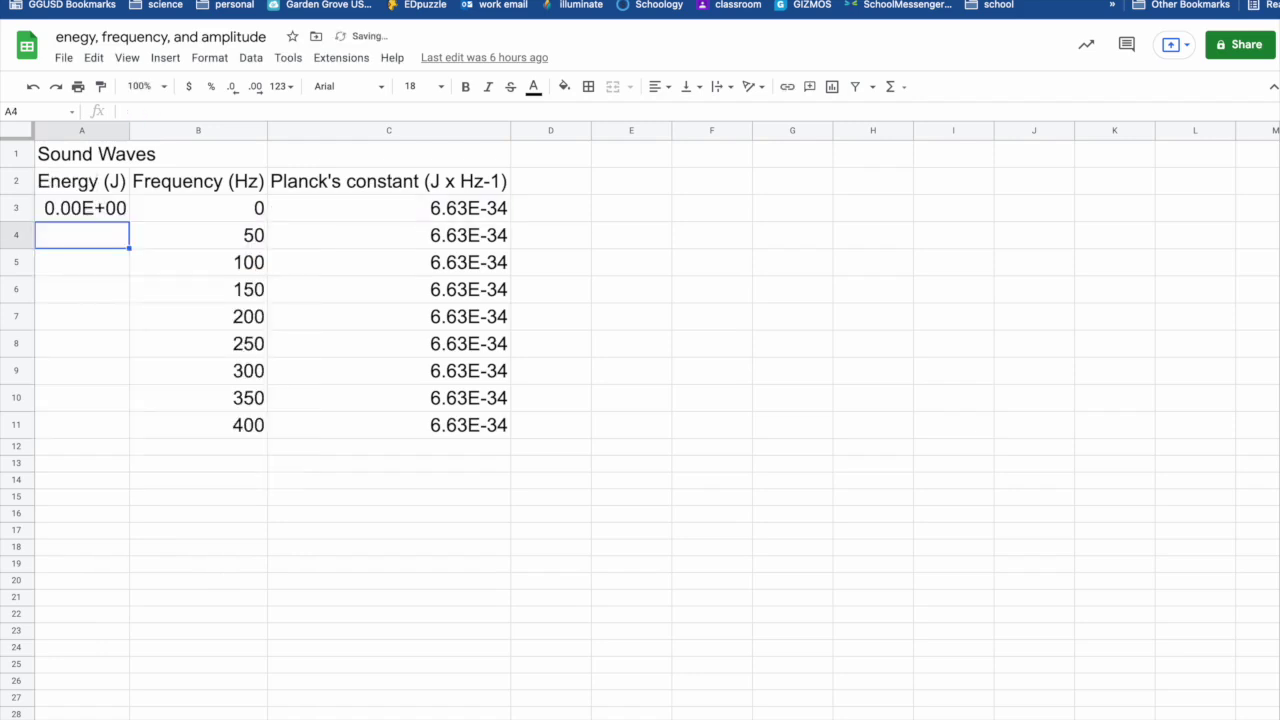
Step: Fill the energy formula from A3 down through A11
{"action": "left_click", "coordinate": [85, 208]}
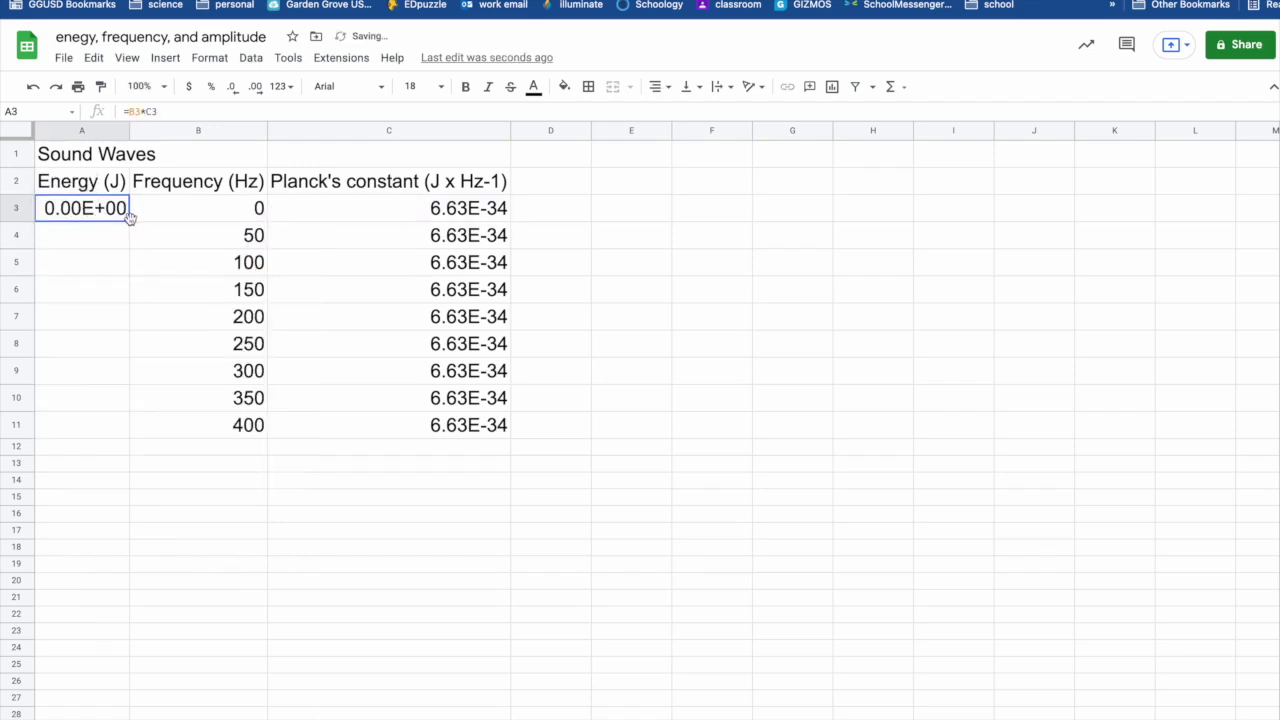
{"action": "left_click_drag", "start_coordinate": [129, 221], "coordinate": [111, 441]}
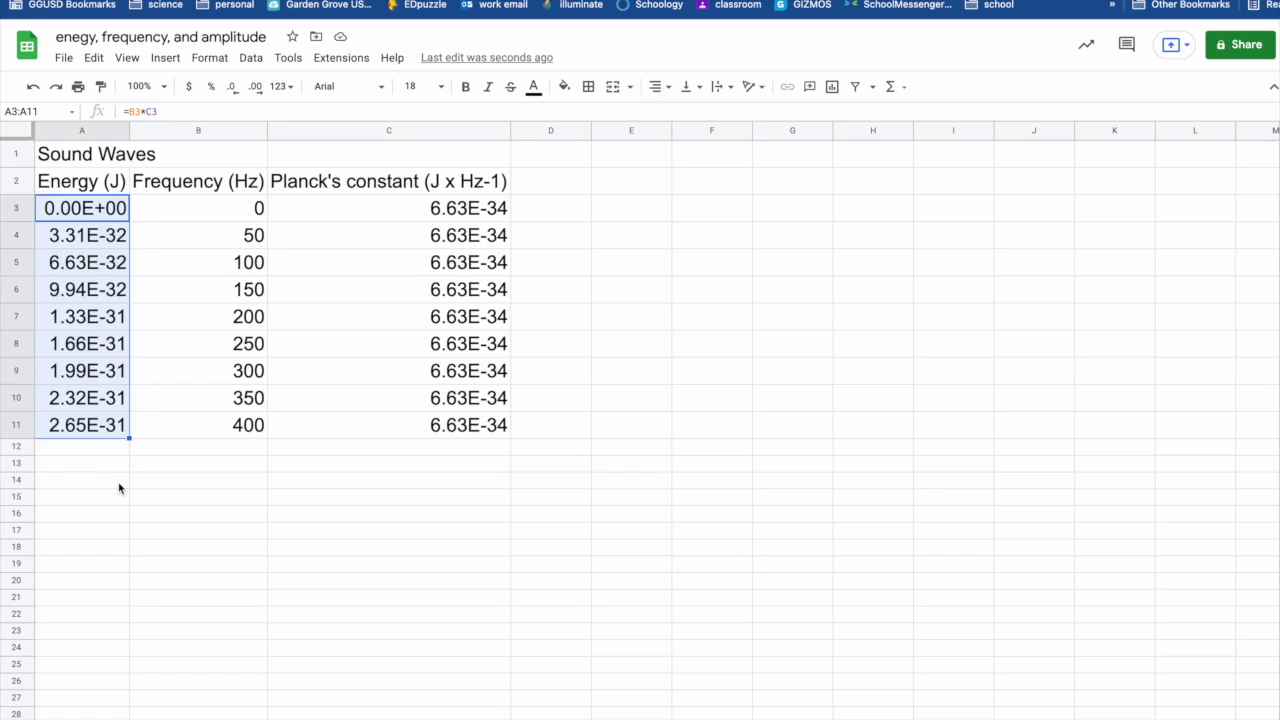
{"action": "left_click", "coordinate": [232, 468]}
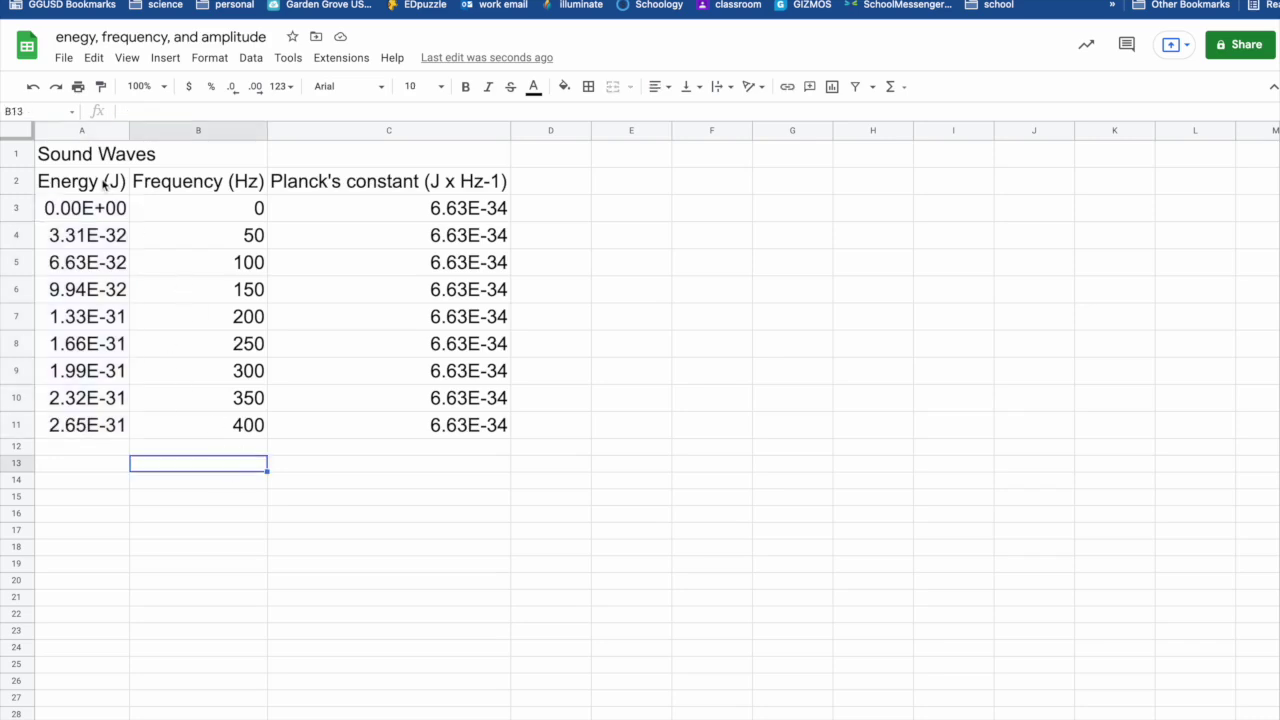
Step: Insert a line chart of the energy and frequency data in A2:B11, using column A as labels
{"action": "left_click_drag", "start_coordinate": [92, 183], "coordinate": [248, 433]}
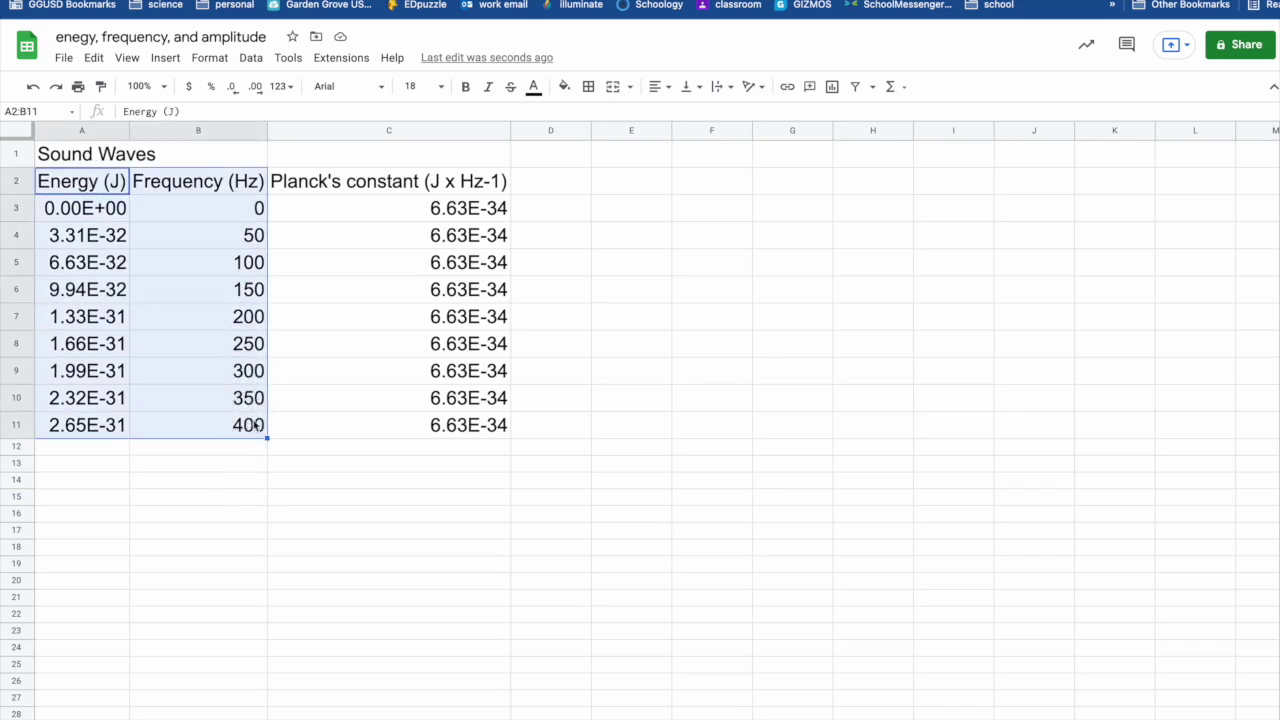
{"action": "left_click", "coordinate": [832, 88]}
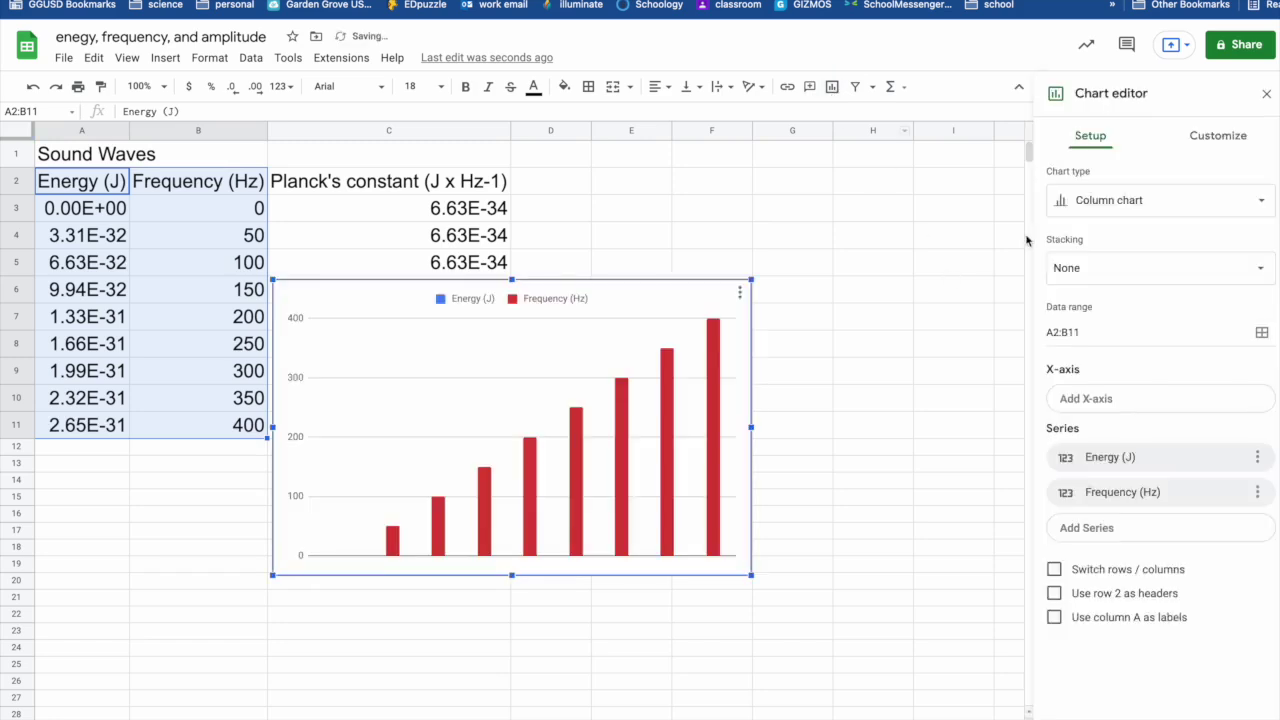
{"action": "left_click", "coordinate": [1107, 198]}
{"action": "left_click", "coordinate": [1084, 270]}
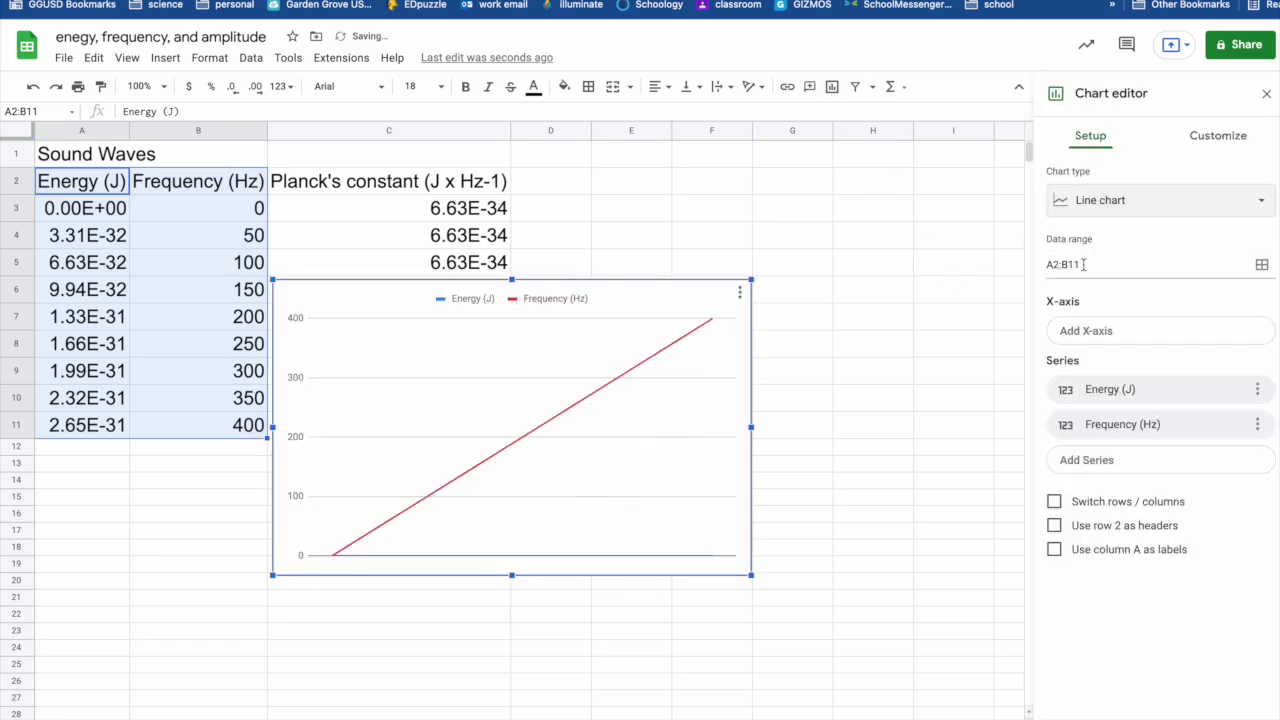
{"action": "left_click", "coordinate": [1055, 550]}
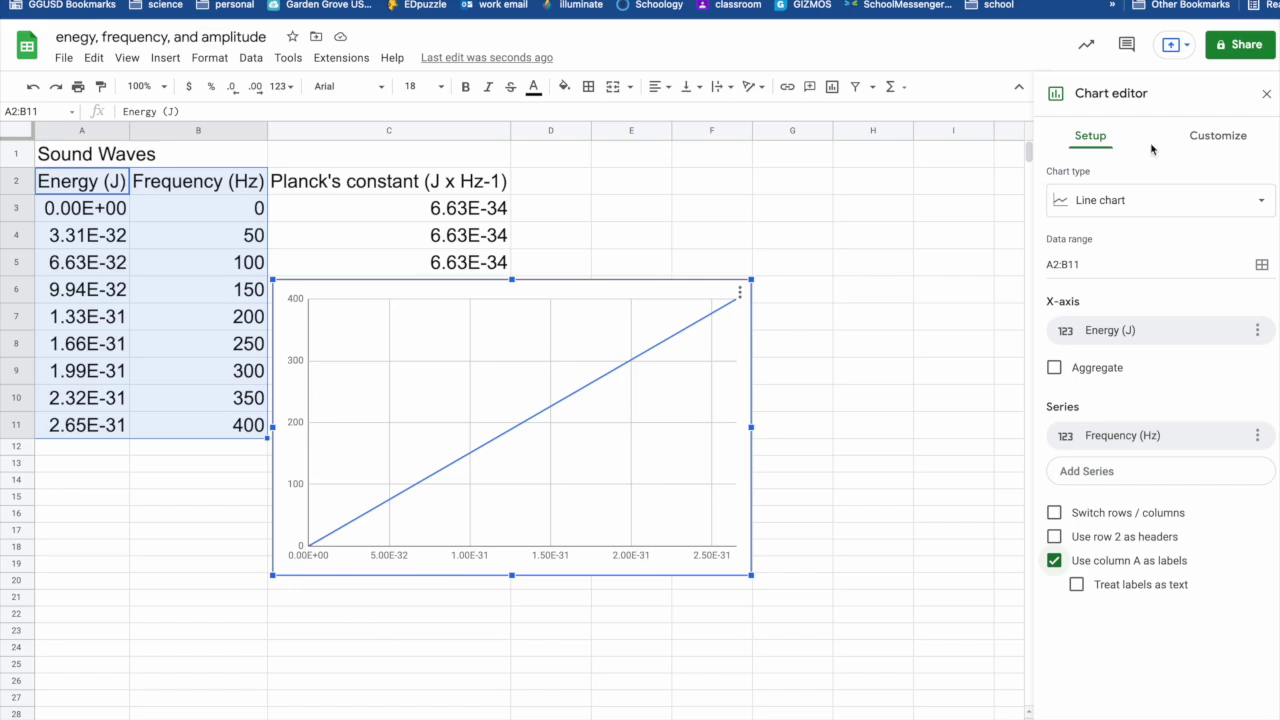
Step: Enter "Relationship between energy and frequency" as the title text in the chart and axis title settings
{"action": "left_click", "coordinate": [1220, 138]}
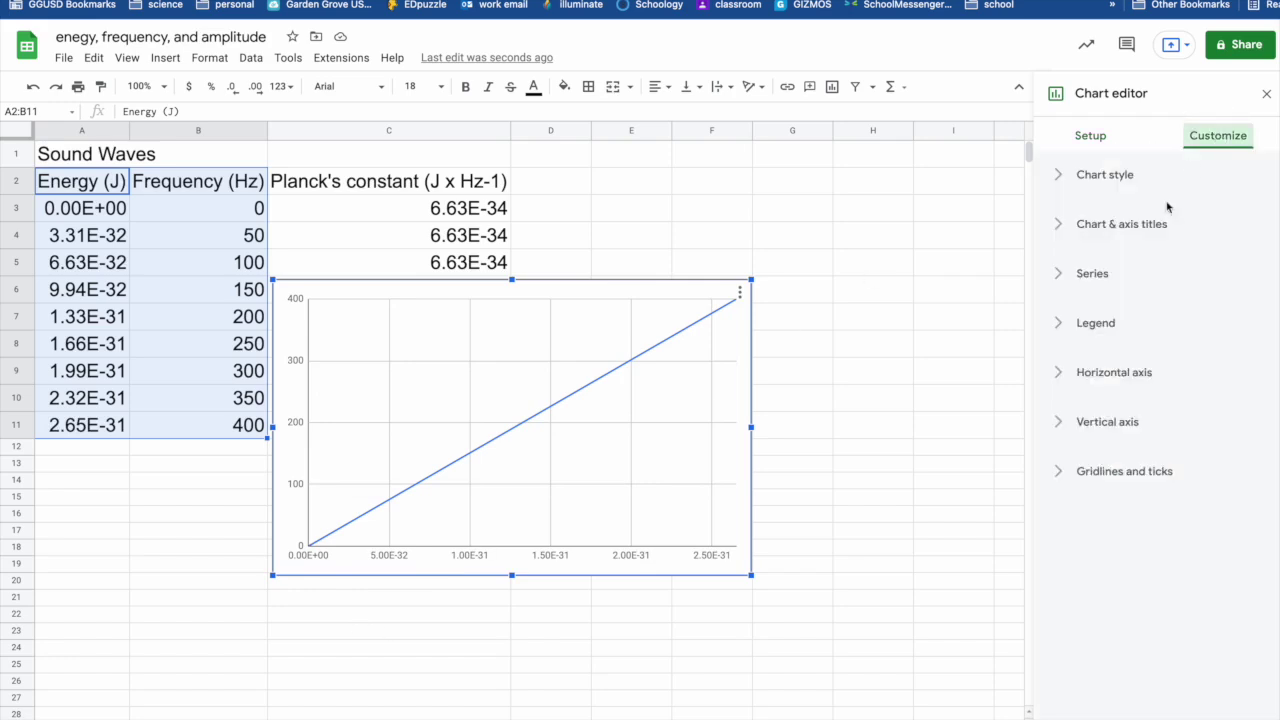
{"action": "left_click", "coordinate": [1060, 225]}
{"action": "left_click", "coordinate": [1114, 336]}
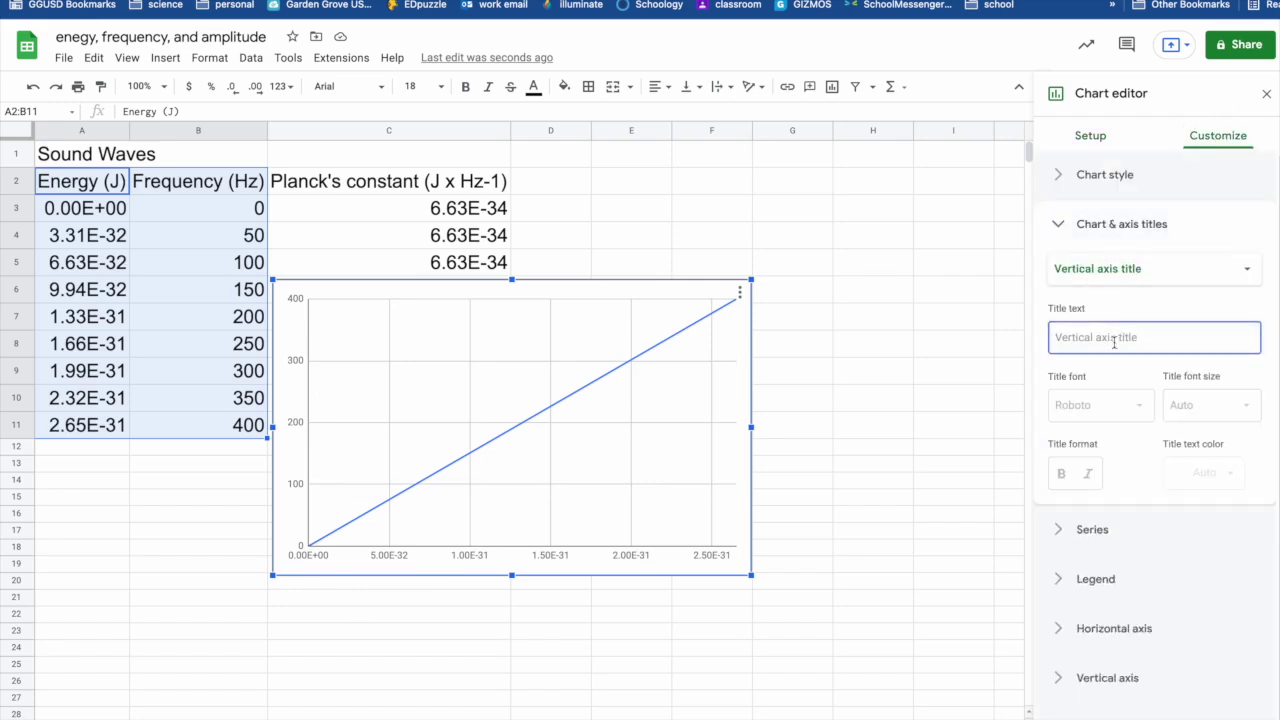
{"action": "type", "text": "Relationship between energy and frequency"}
{"action": "triple_click", "coordinate": [1150, 340]}
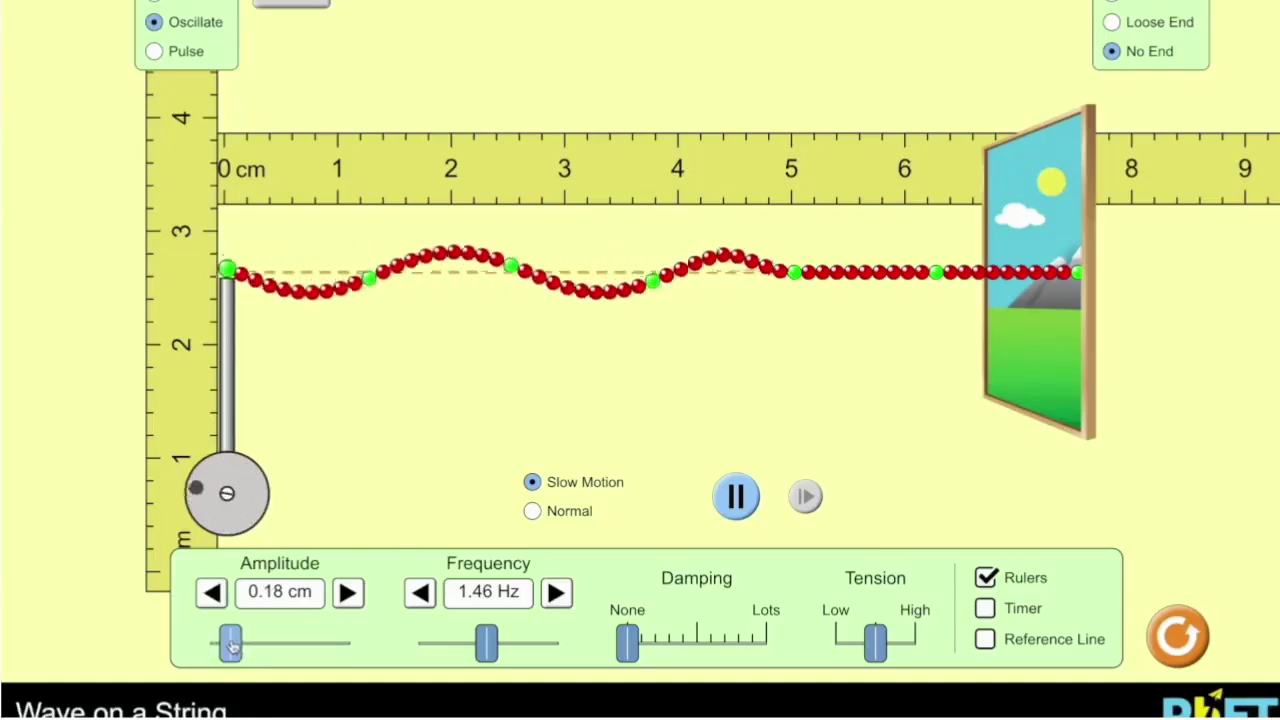
Step: In the Wave on a String simulation, raise the wave's amplitude in stages to 0.56 cm and higher
{"action": "left_click_drag", "start_coordinate": [231, 647], "coordinate": [274, 648]}
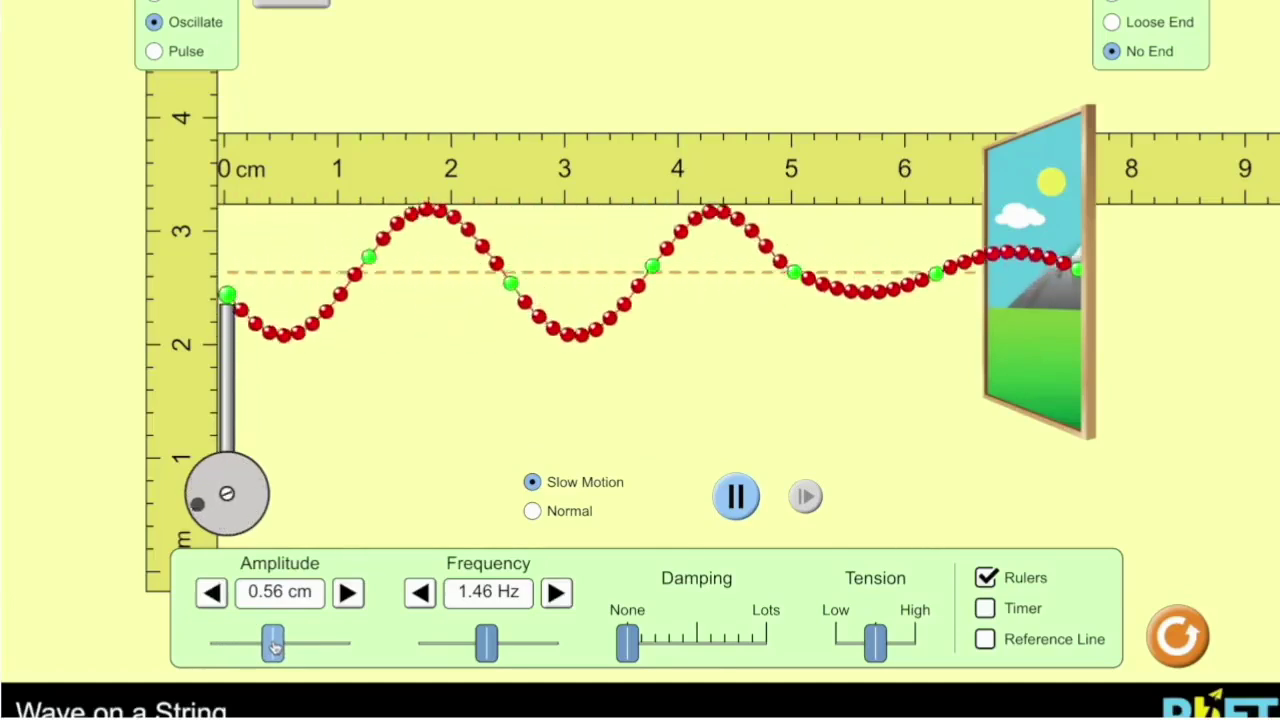
{"action": "left_click_drag", "start_coordinate": [274, 648], "coordinate": [305, 645]}
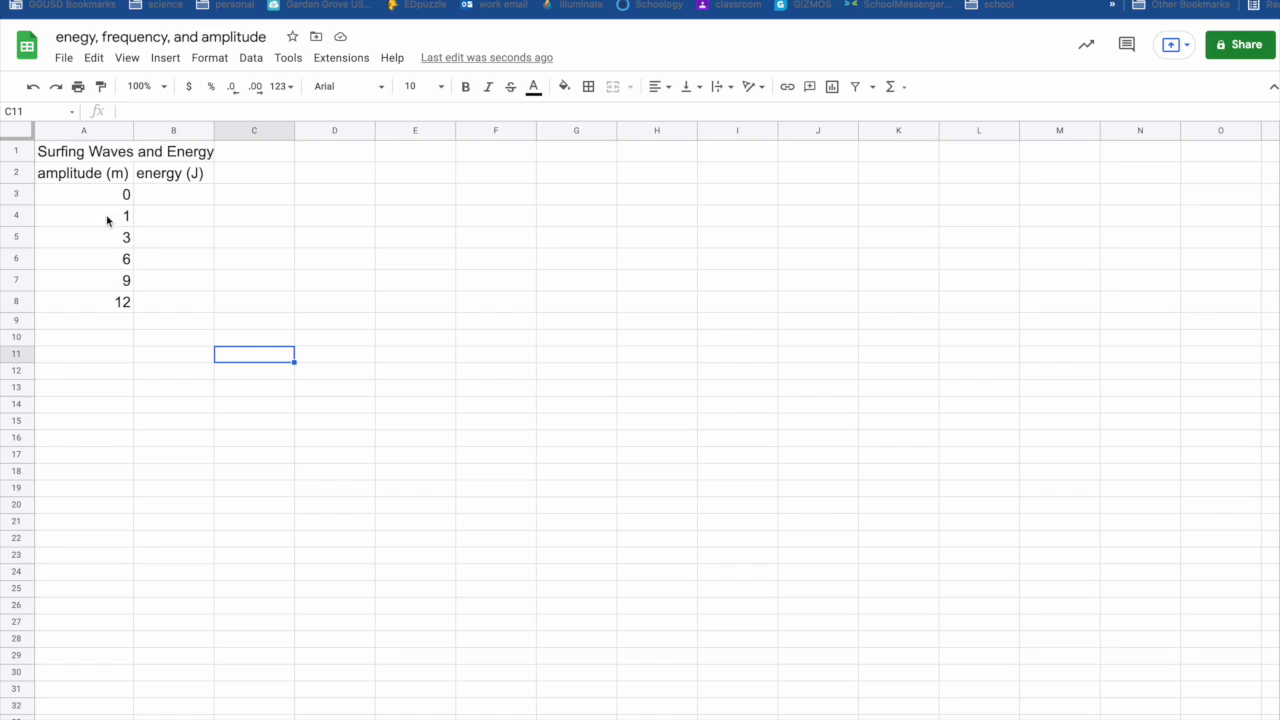
Step: In the Surfing Waves and Energy sheet, enter =a3^2 in B3 and accept the suggested autofill for B4:B8
{"action": "left_click", "coordinate": [182, 203]}
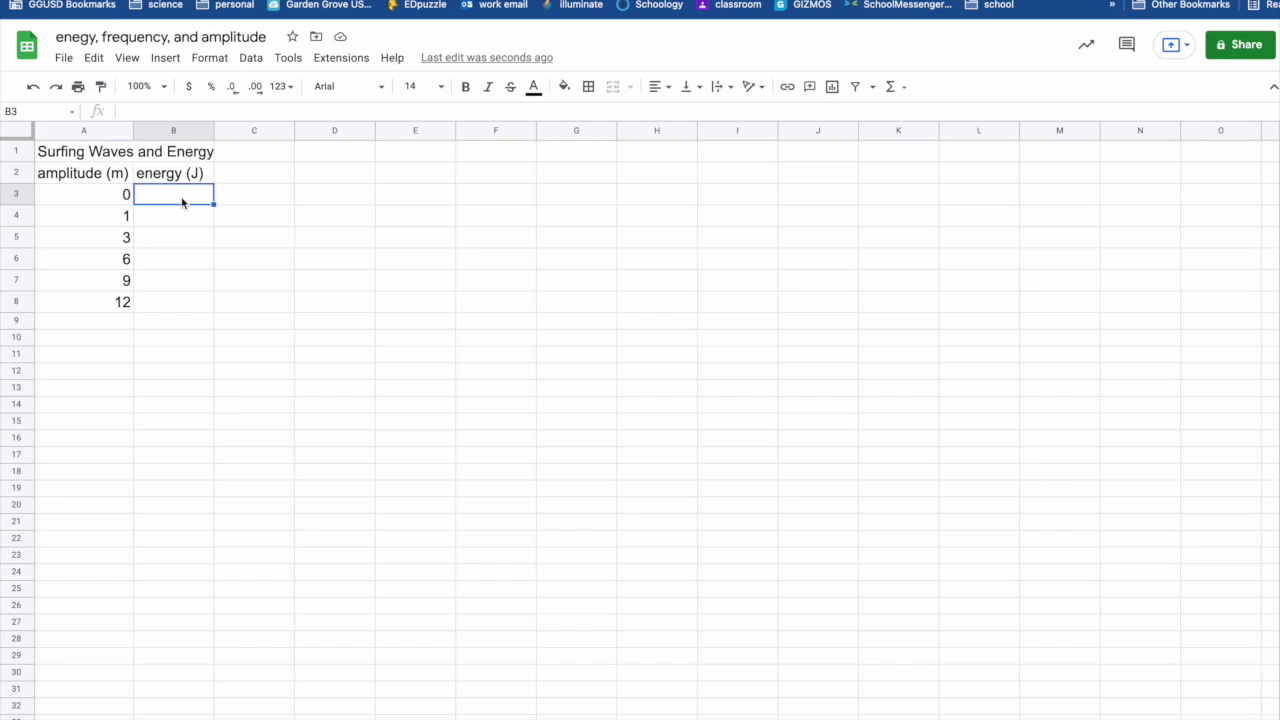
{"action": "type", "text": "="}
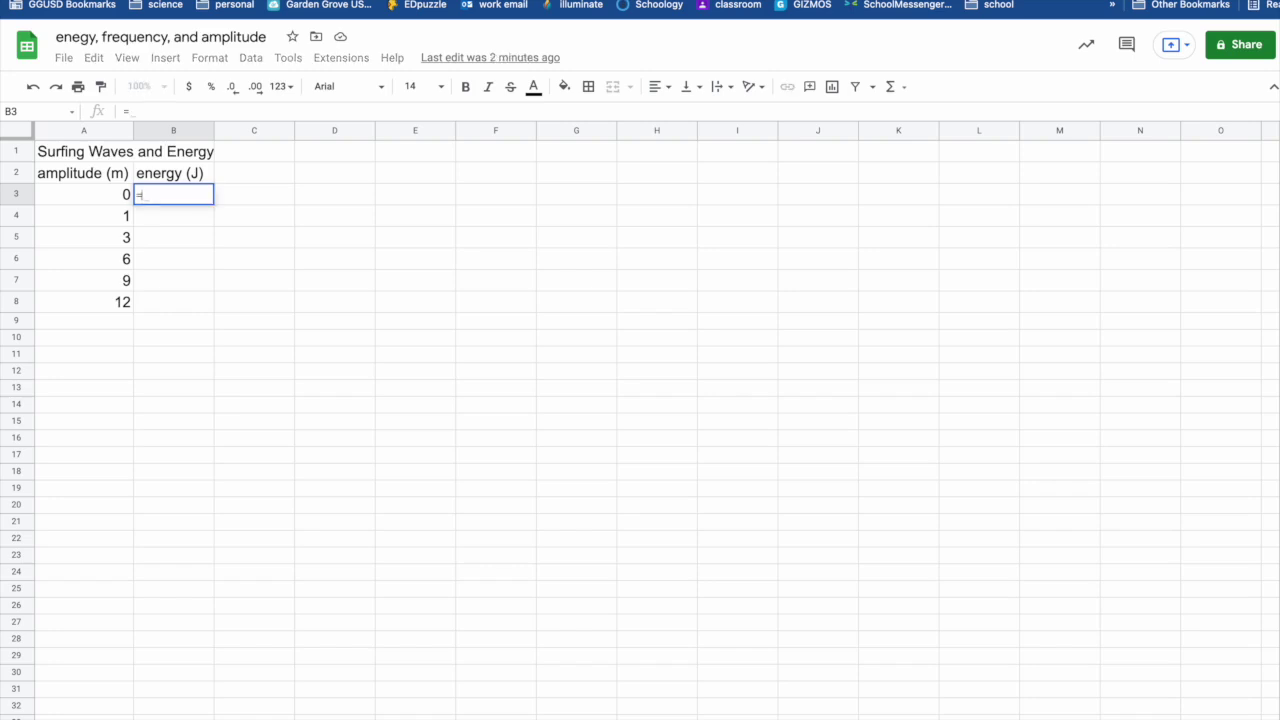
{"action": "type", "text": "a3"}
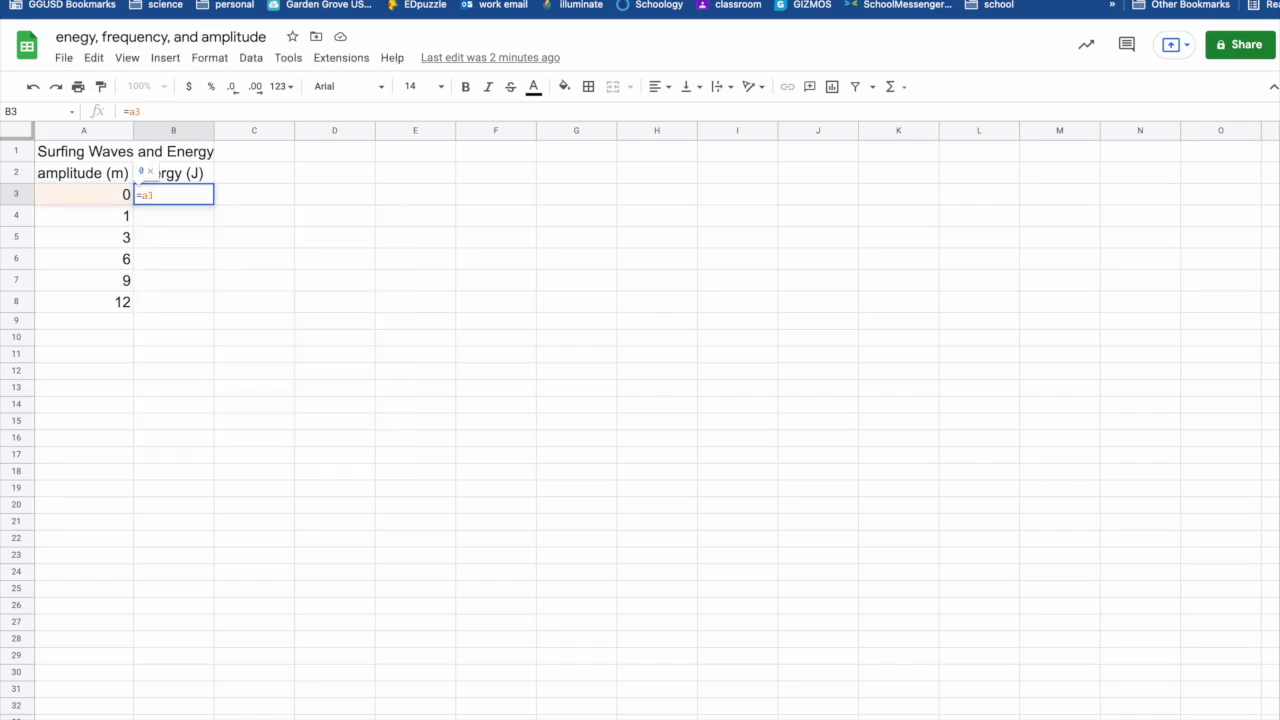
{"action": "type", "text": "^2"}
{"action": "key", "text": "Return"}
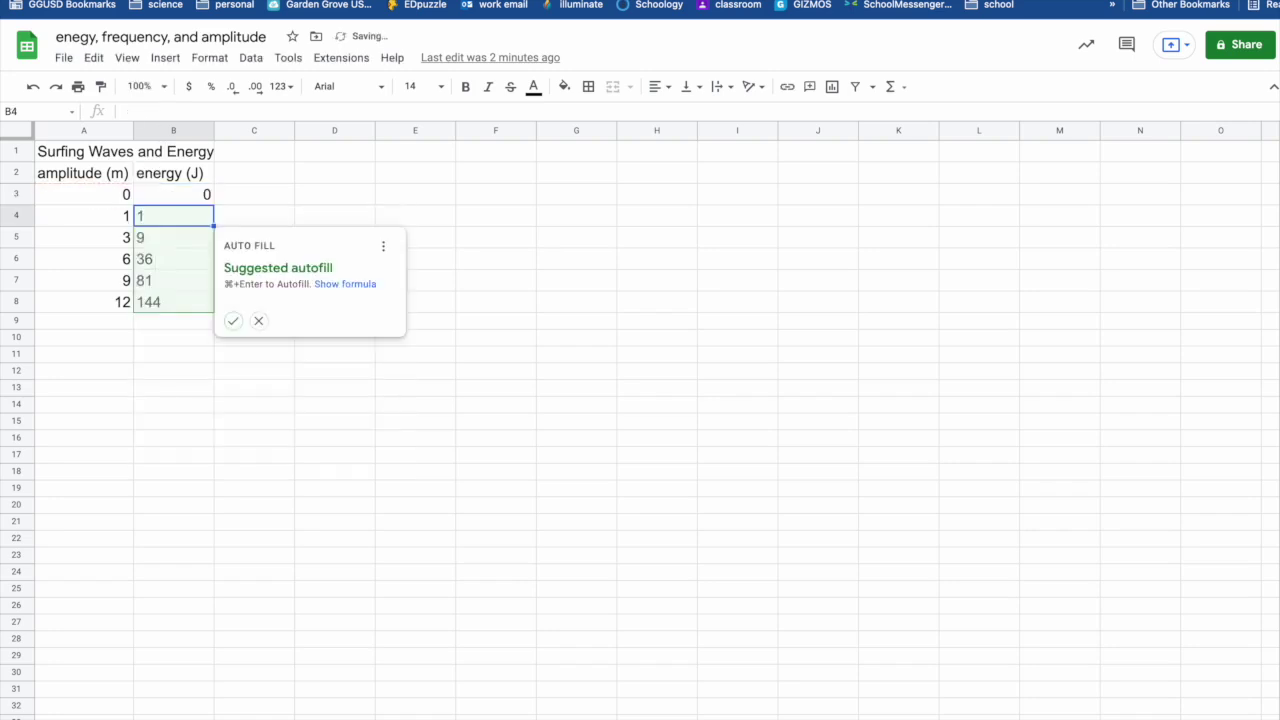
{"action": "left_click", "coordinate": [232, 320]}
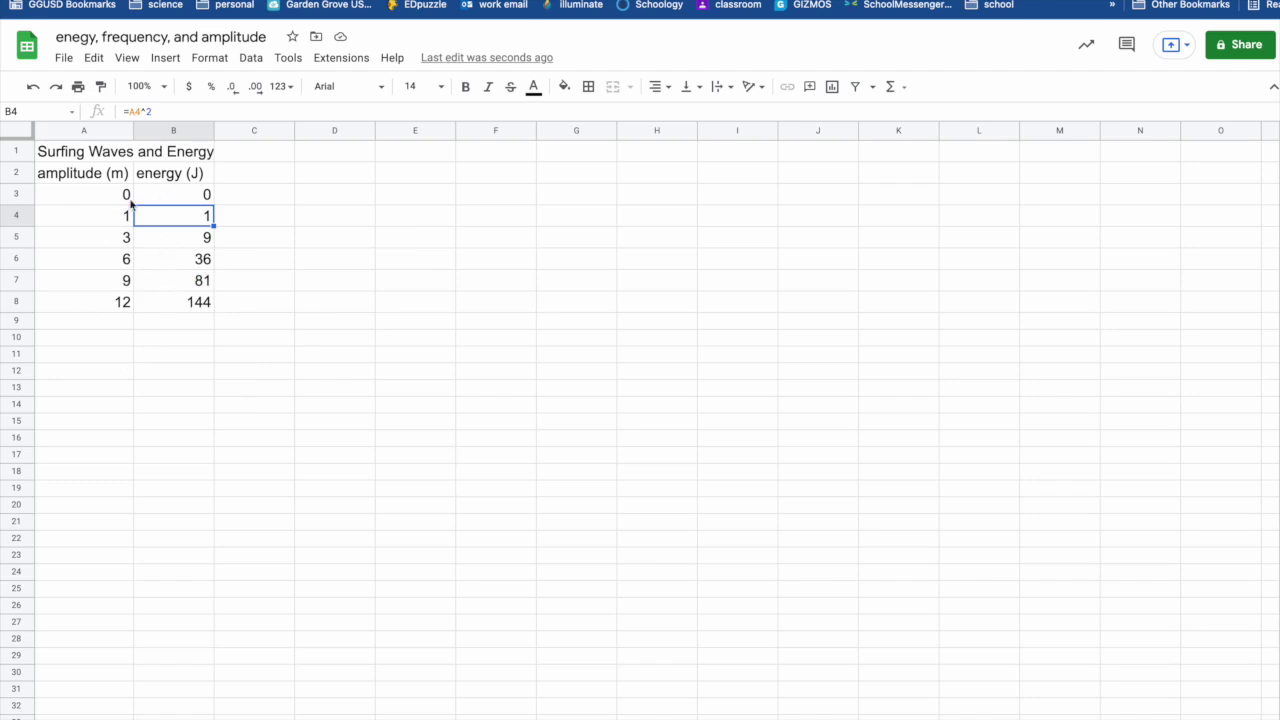
Step: Insert a chart of the amplitude and energy data in A2:B8
{"action": "left_click_drag", "start_coordinate": [74, 175], "coordinate": [195, 305]}
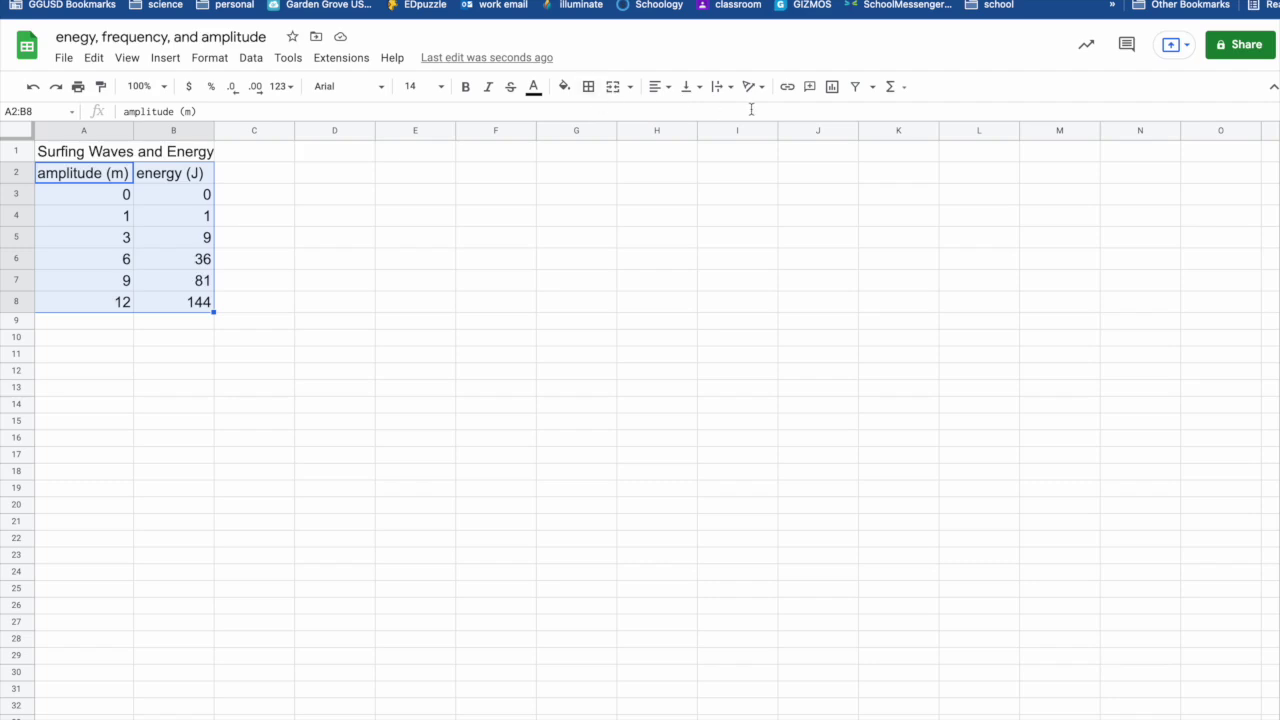
{"action": "left_click", "coordinate": [830, 87]}
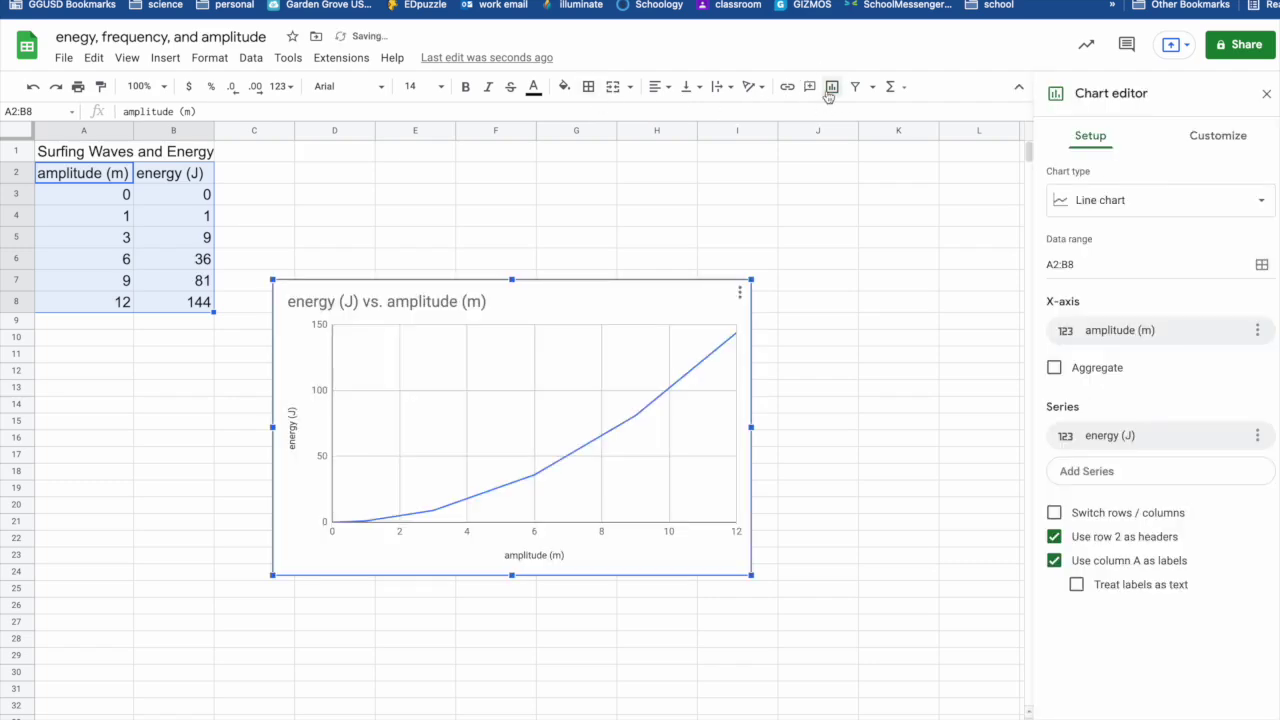